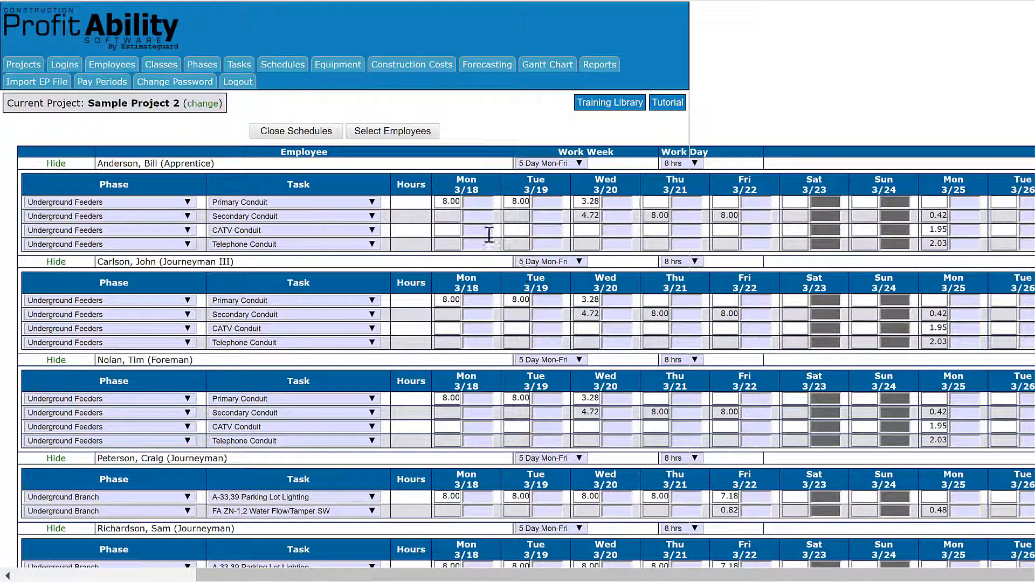
Step: Enter the apprentice's actual Primary Conduit hours: 8 for Mon 3/18, 8 for Tue 3/19 and 5 for Wed 3/20
click(482, 202)
text(8)
click(550, 202)
text(8)
click(608, 201)
text(5)
Step: Enter the apprentice's actual Secondary Conduit hours: 3 for Wed 3/20 and 8 for Thu 3/21
click(612, 220)
text(3)
click(686, 217)
text(8)
click(755, 216)
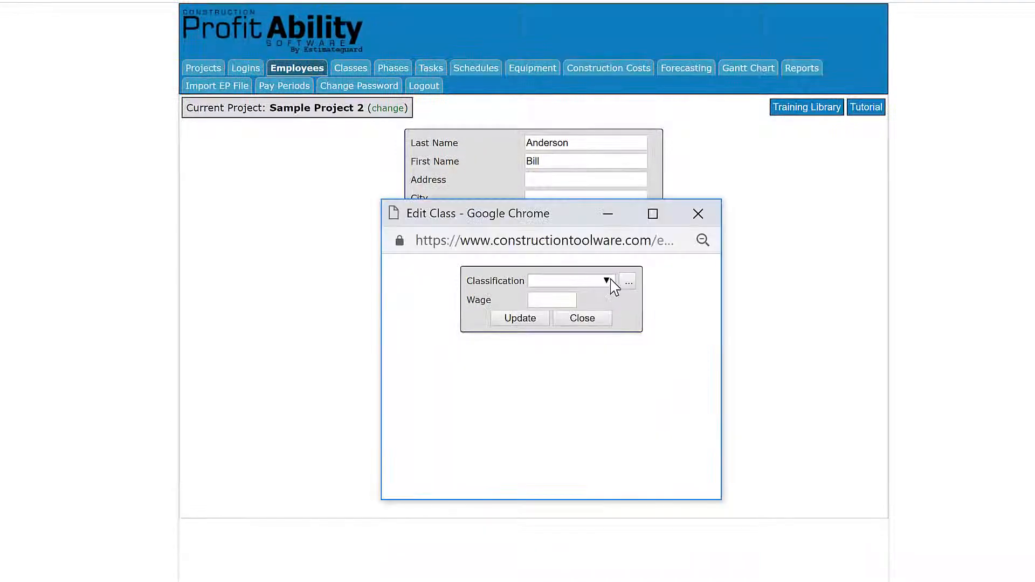
click(606, 282)
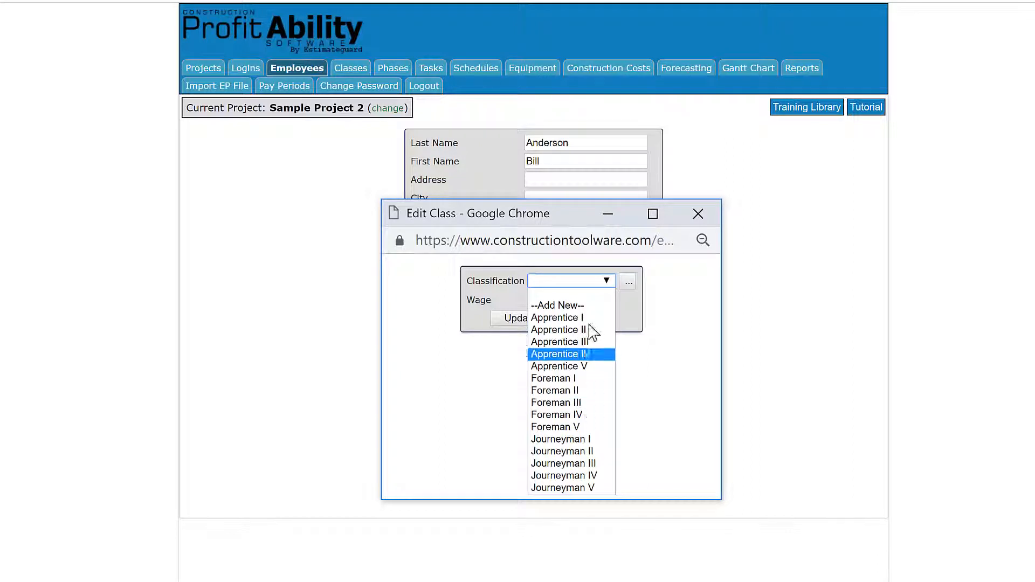
click(578, 310)
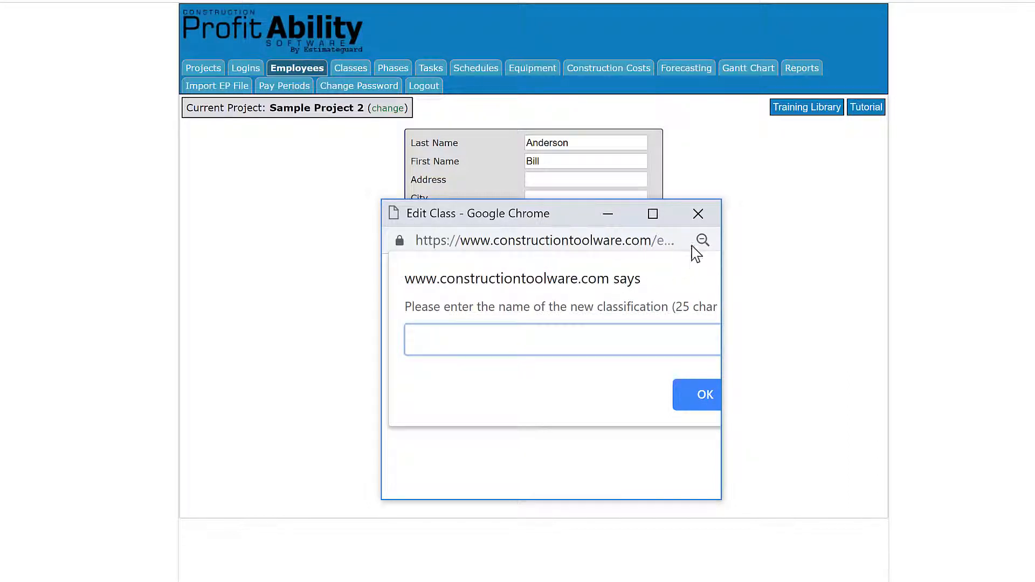
click(699, 214)
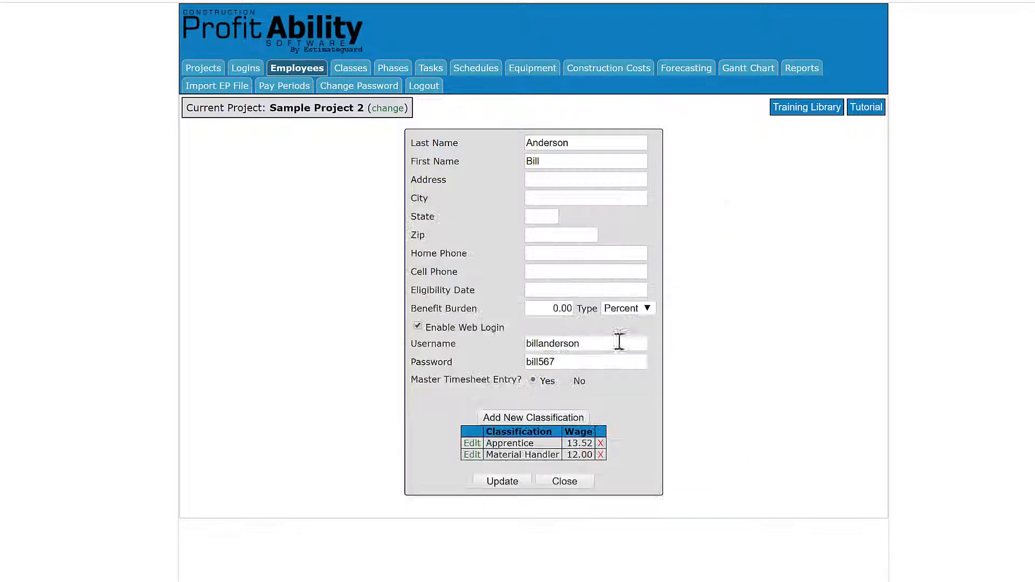
click(562, 416)
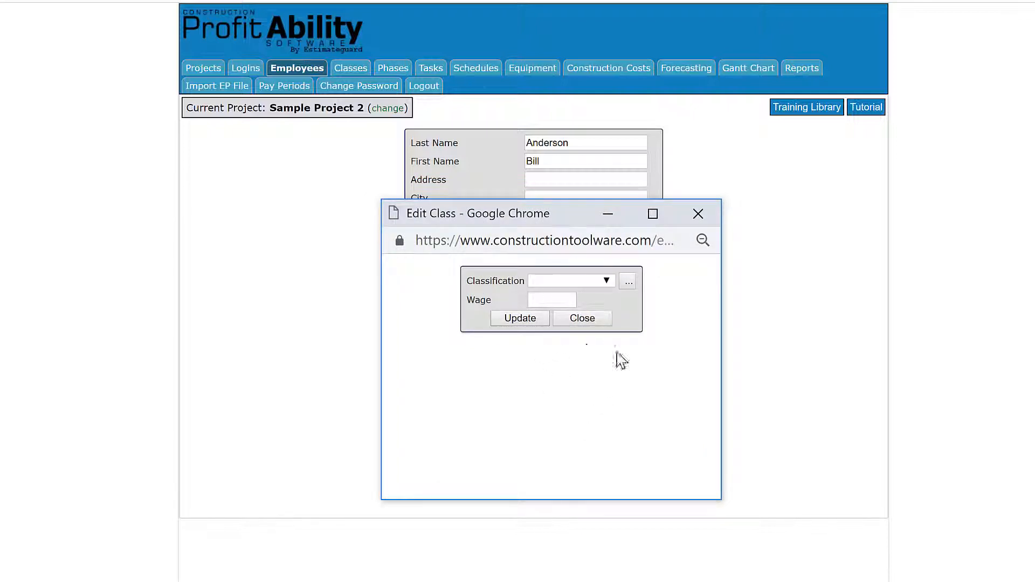
click(596, 319)
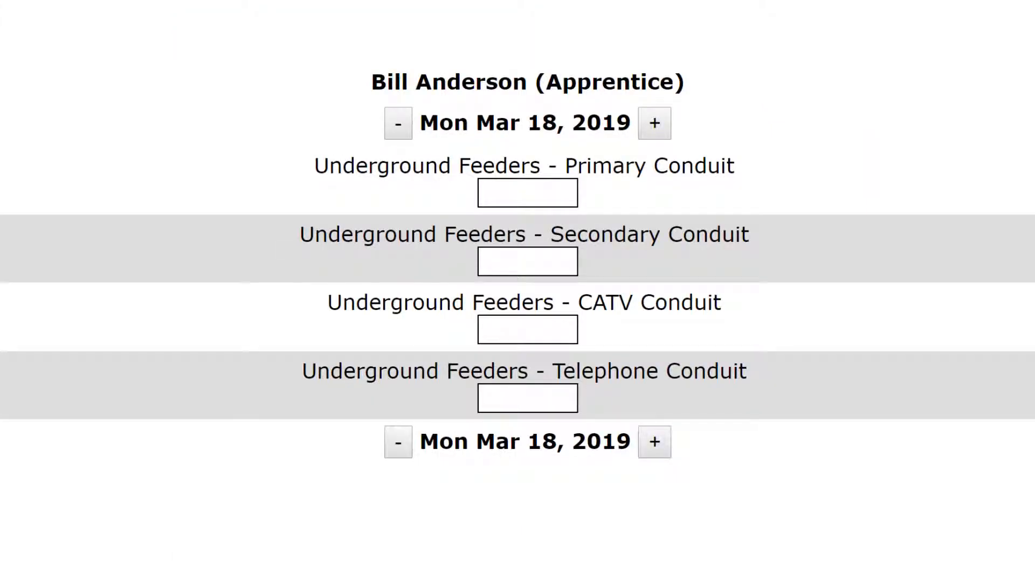
Step: Log the apprentice's Primary Conduit hours in mobile entry: 8 for Mon Mar 18, 8 for Tue Mar 19 and 2 for Wed Mar 20, 2019
click(396, 125)
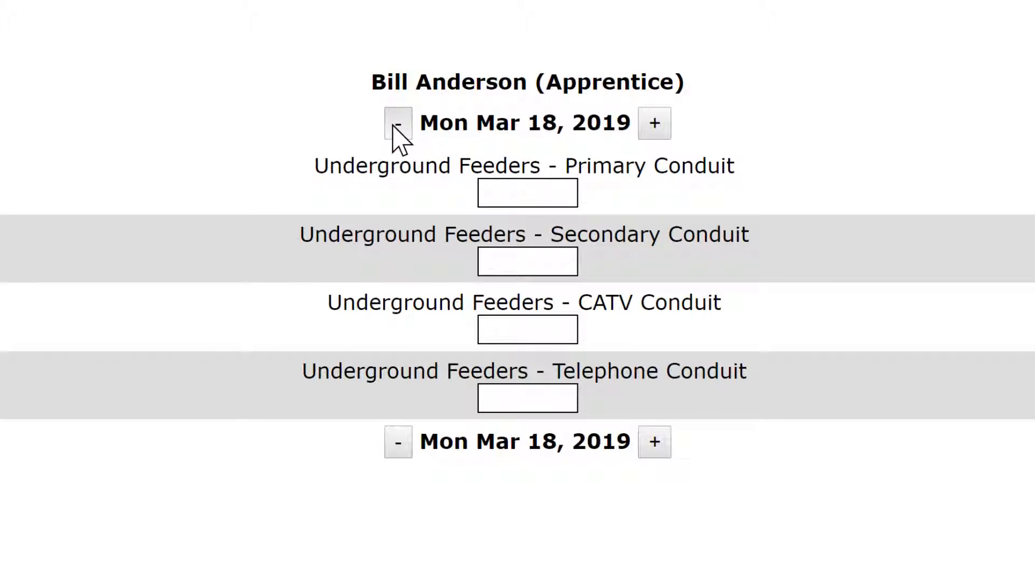
click(654, 125)
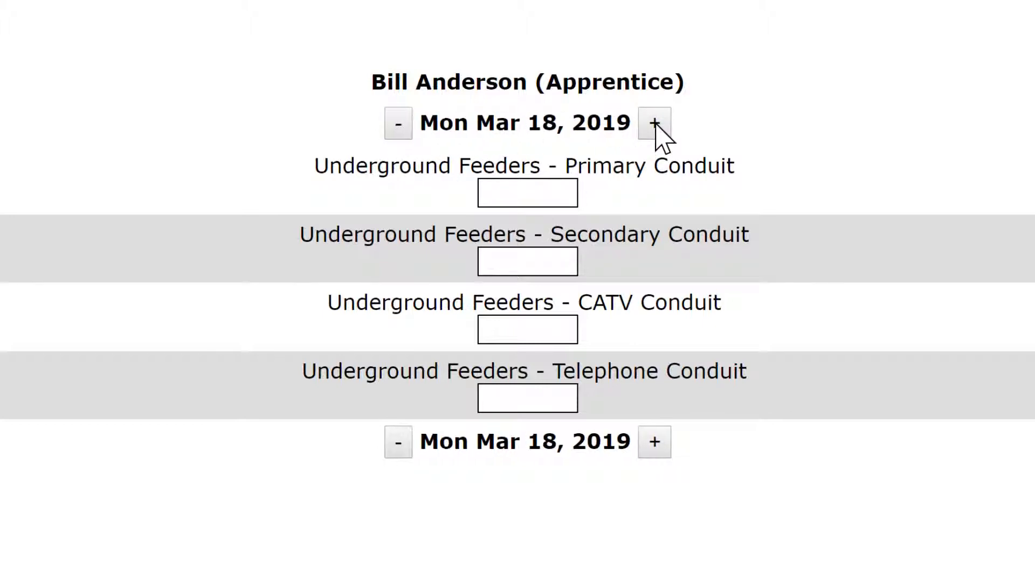
click(513, 192)
text(8)
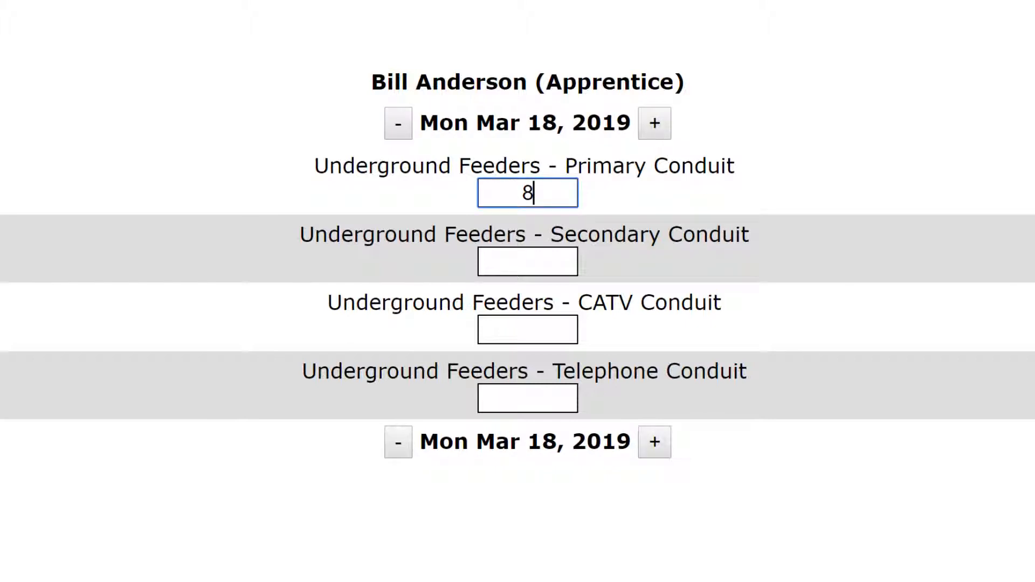
click(657, 128)
click(556, 194)
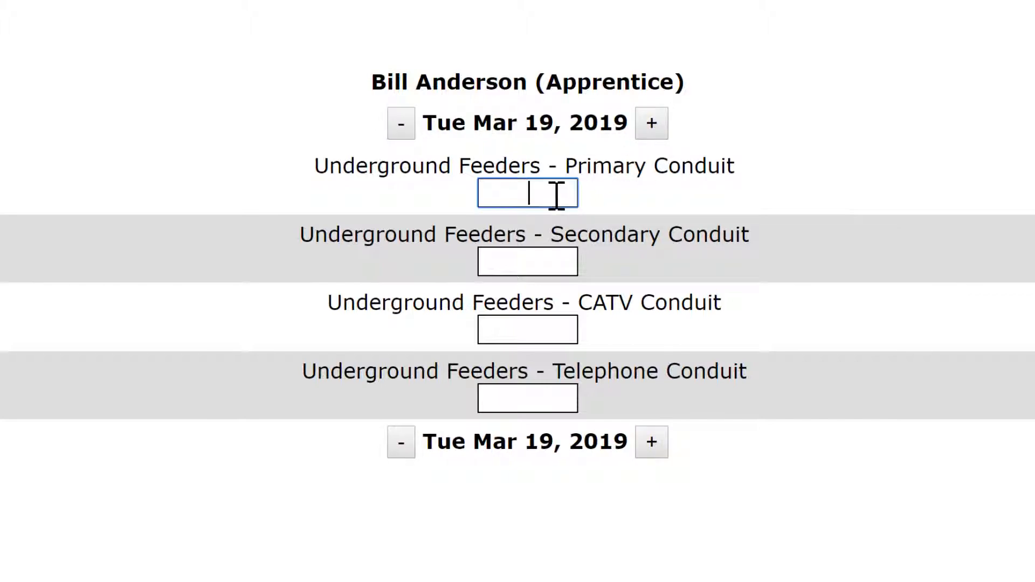
text(8)
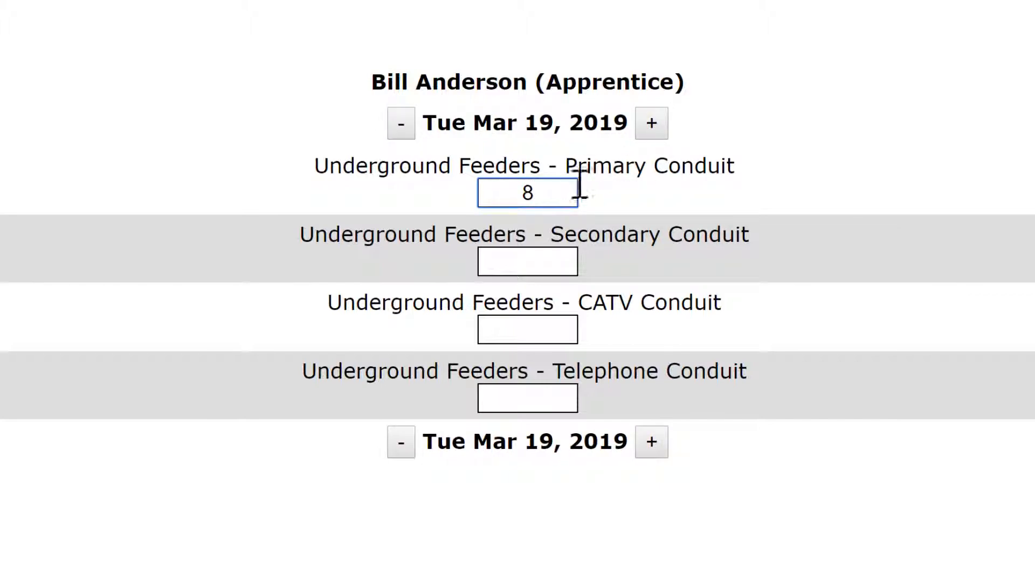
click(651, 126)
click(559, 193)
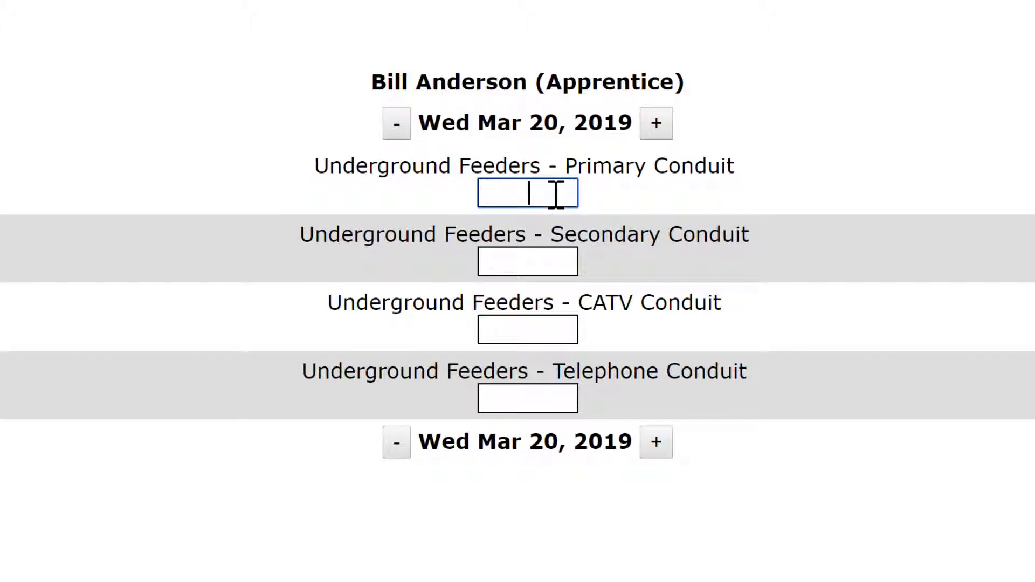
text(2)
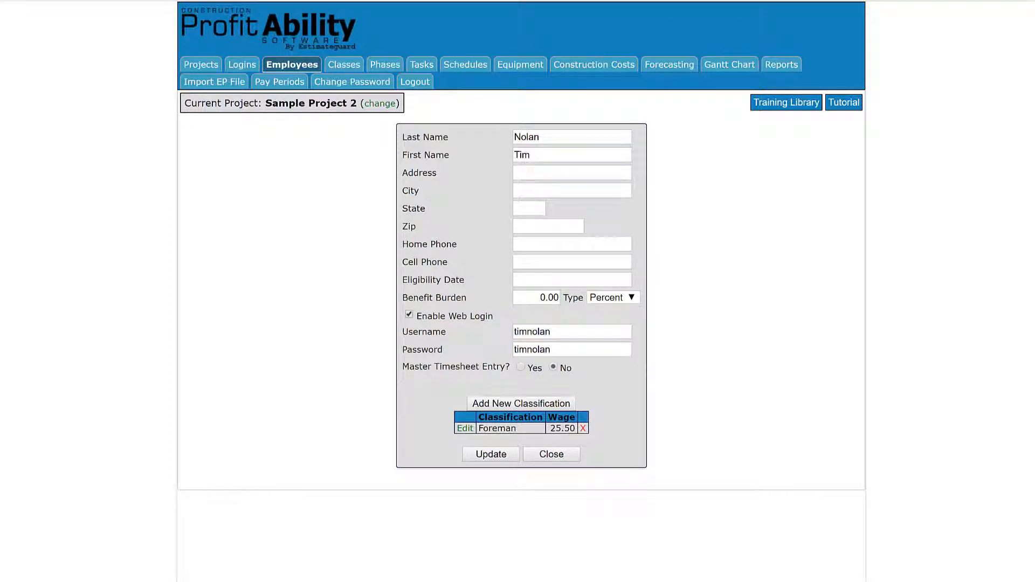
Step: Allow master timesheet entry for the foreman and open actual hours entry for the schedule starting 3/18/2019
click(521, 367)
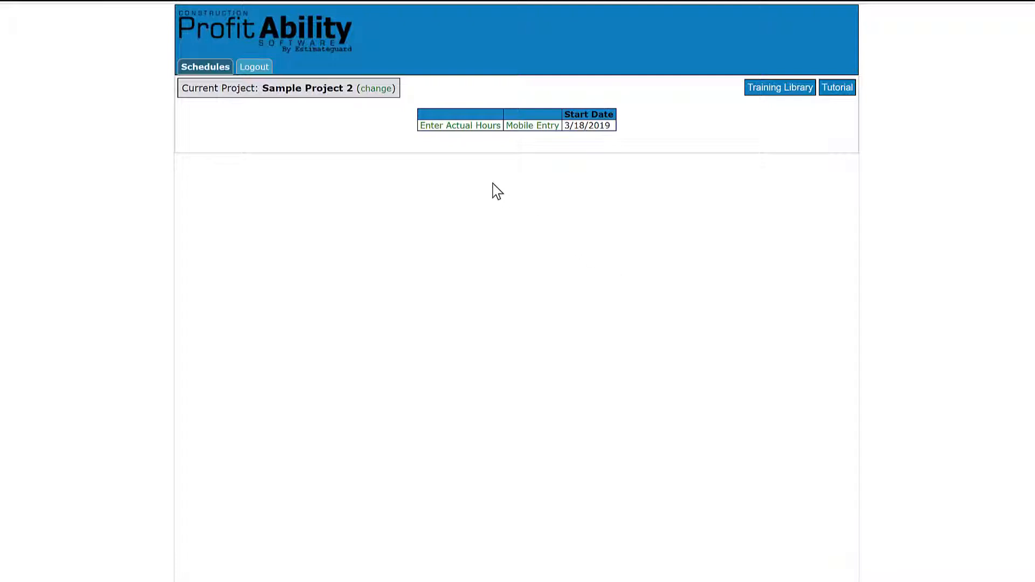
click(454, 132)
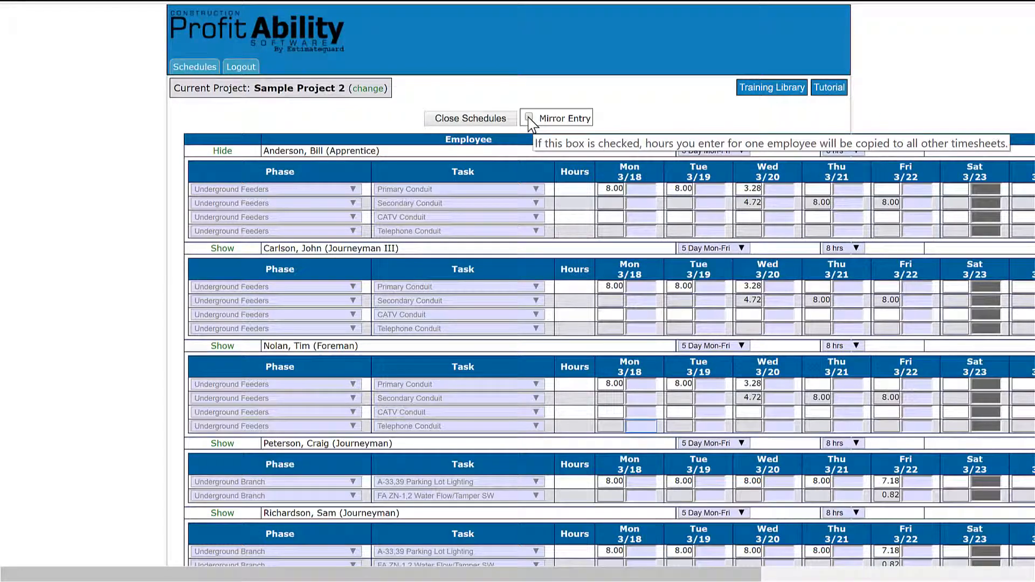
Step: Enable Mirror Entry and enter 8 Primary Conduit hours for Mon 3/18, Tue 3/19 and Wed 3/20 on the foreman's timesheet
click(529, 118)
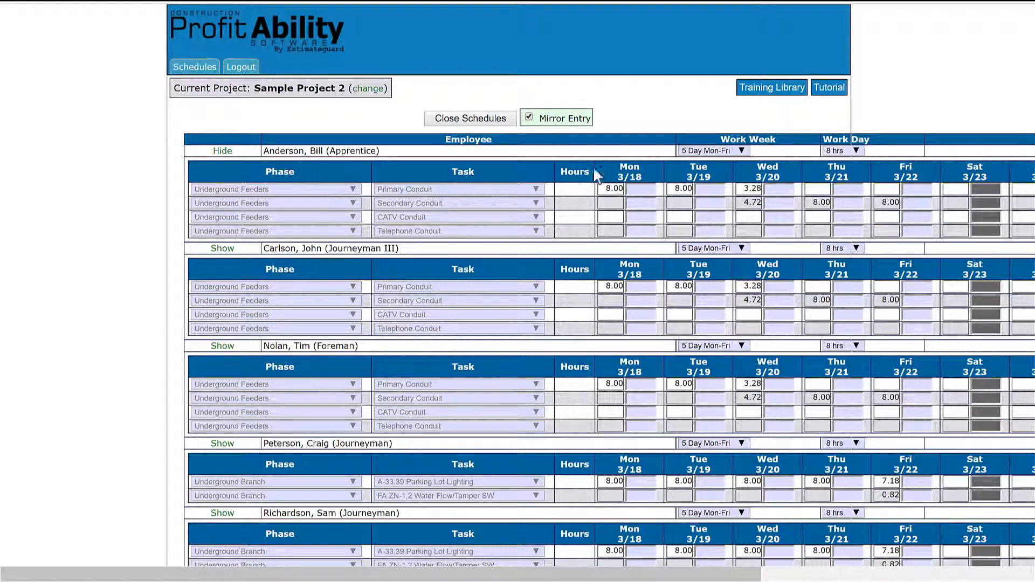
click(635, 384)
text(8)
click(712, 388)
text(8)
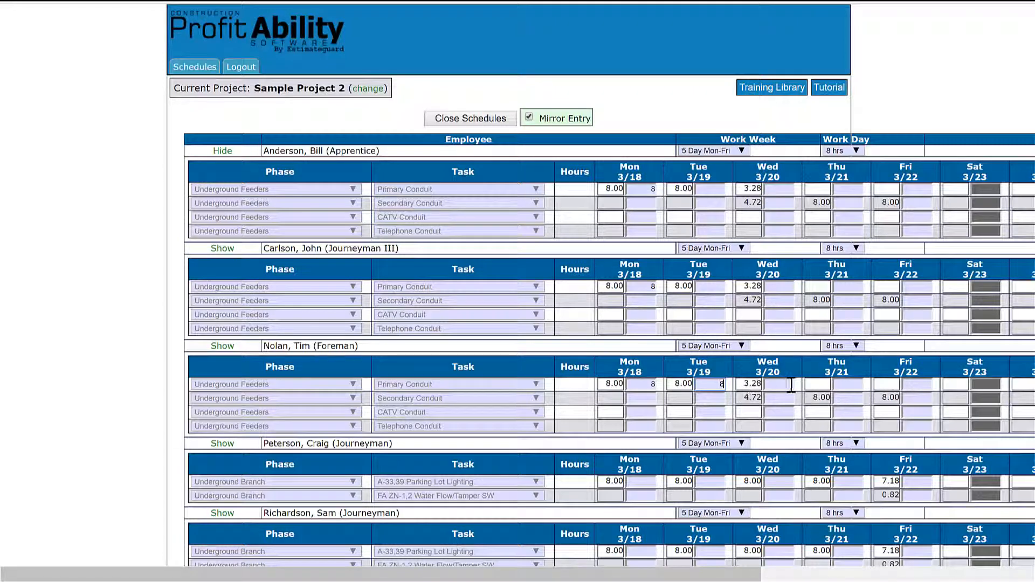
click(781, 385)
text(8)
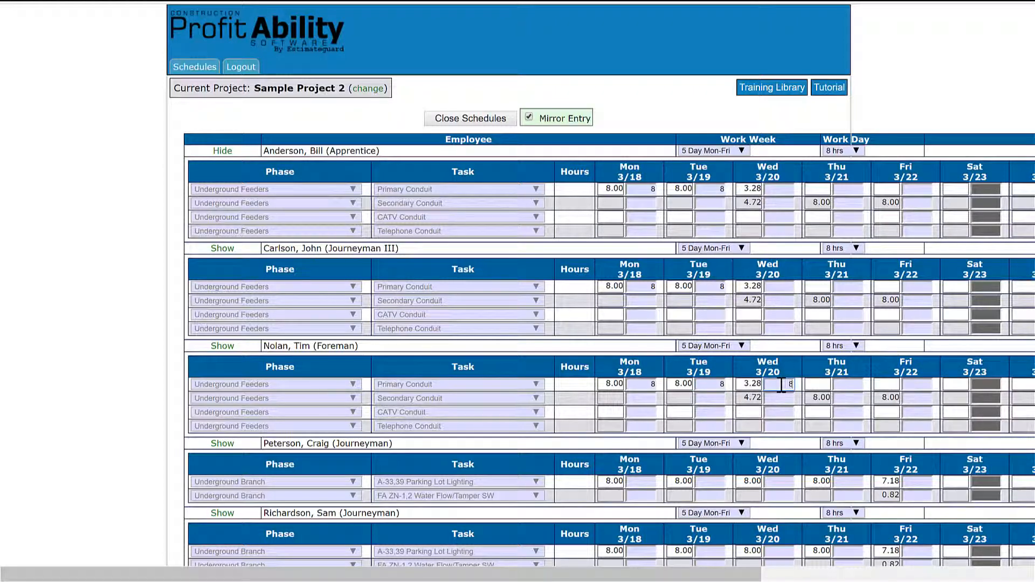
click(835, 386)
Step: Disable Mirror Entry and enter 8 Primary Conduit hours for Thu 3/21 on the foreman's timesheet only
click(529, 117)
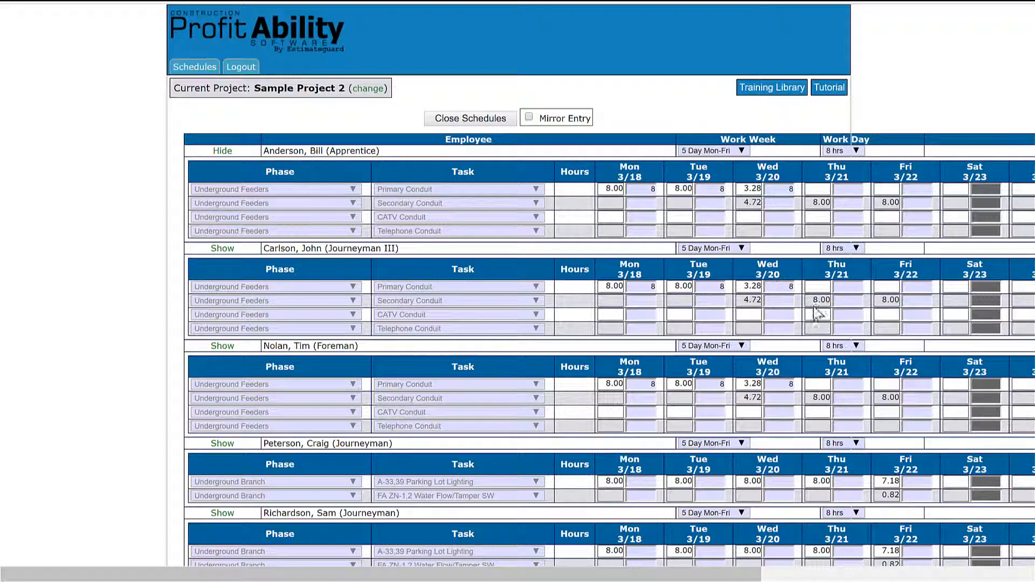
click(841, 385)
text(8)
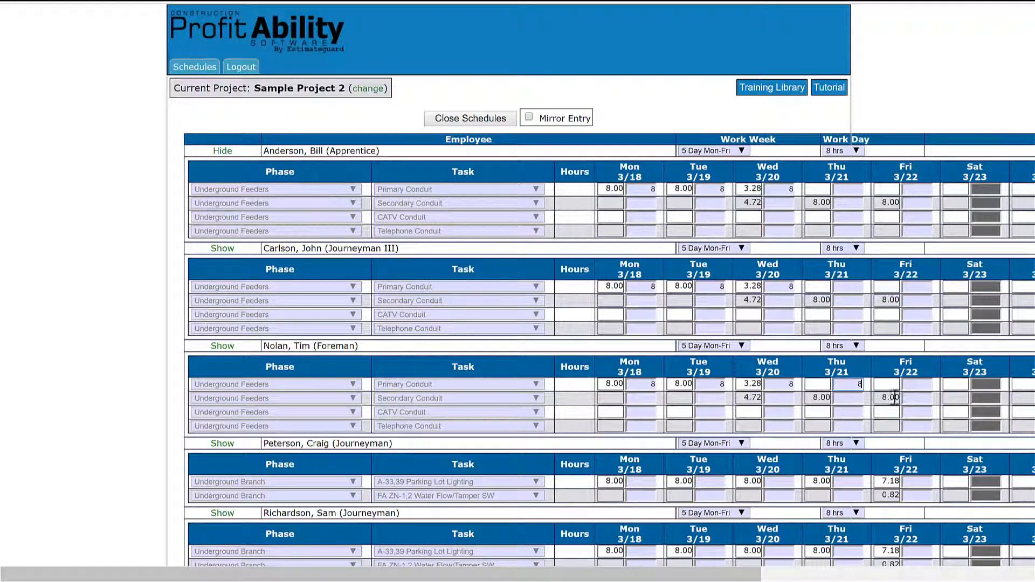
Step: Re-enable Mirror Entry and enter 8 Primary Conduit hours for Fri 3/22 on the foreman's timesheet
click(529, 117)
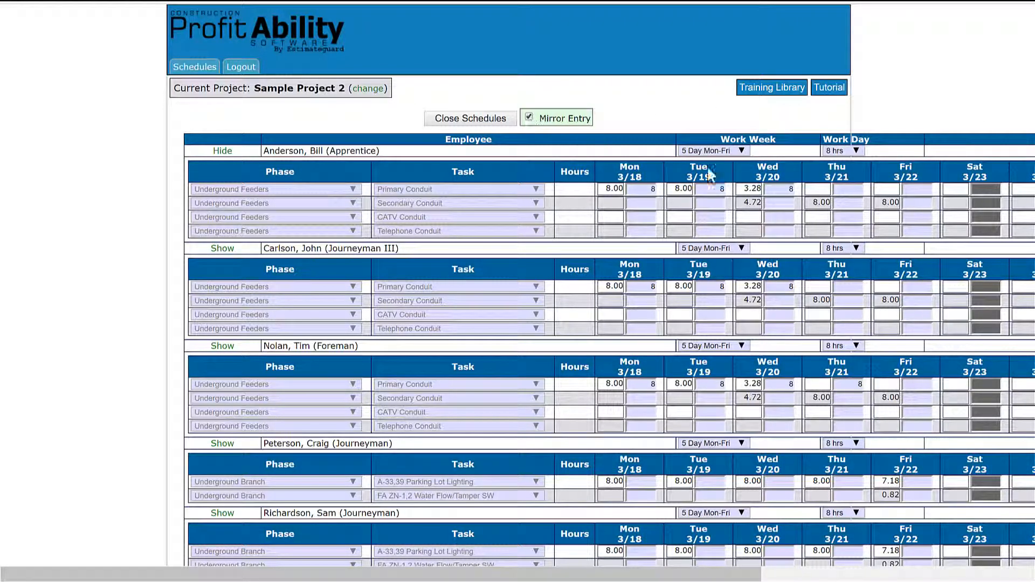
click(921, 384)
text(8)
click(910, 411)
Step: Disable Mirror Entry and set the Journeyman III's Primary Conduit hours for Wed 3/20 to 4
click(529, 118)
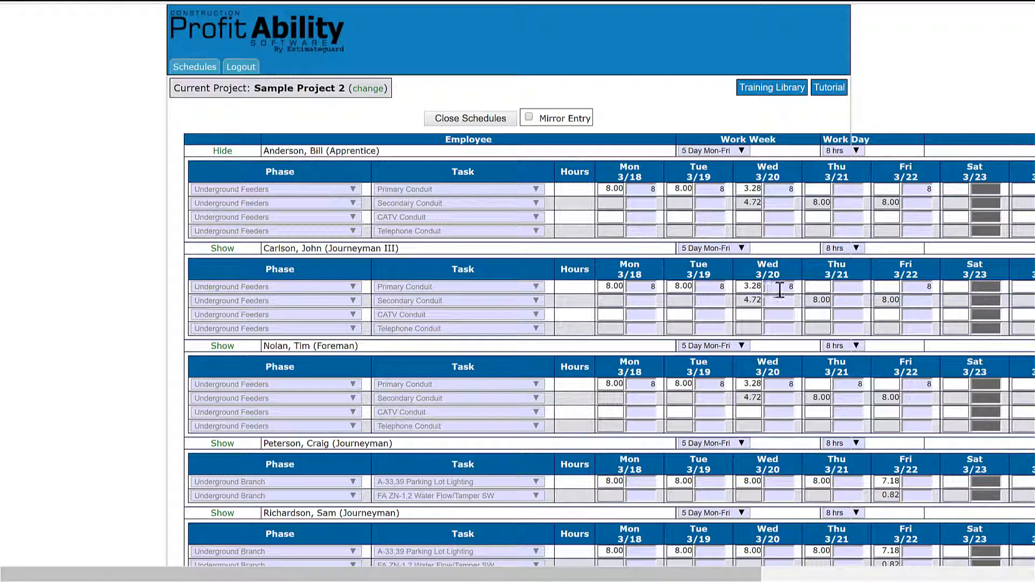
click(792, 287)
text(4)
click(967, 337)
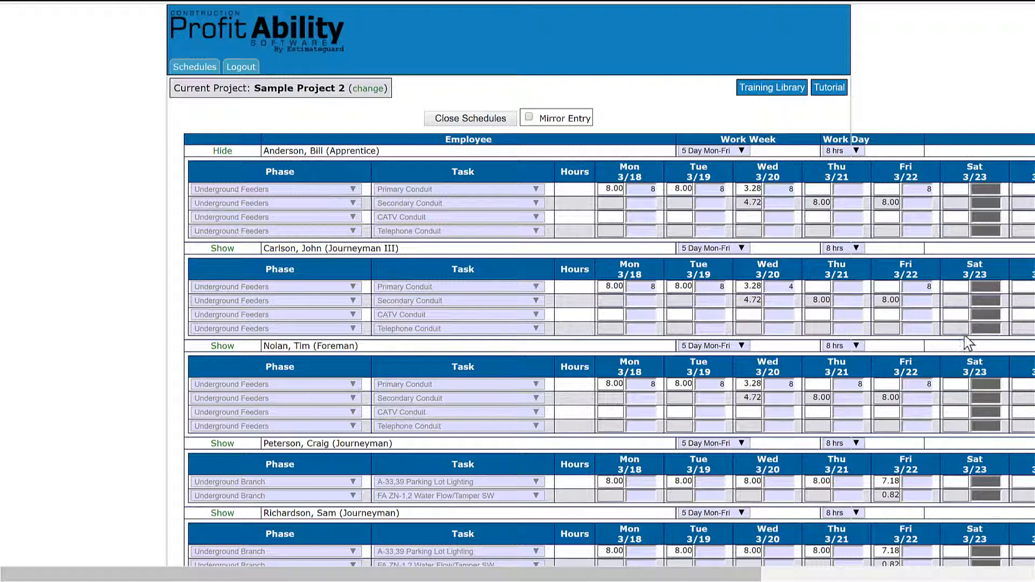